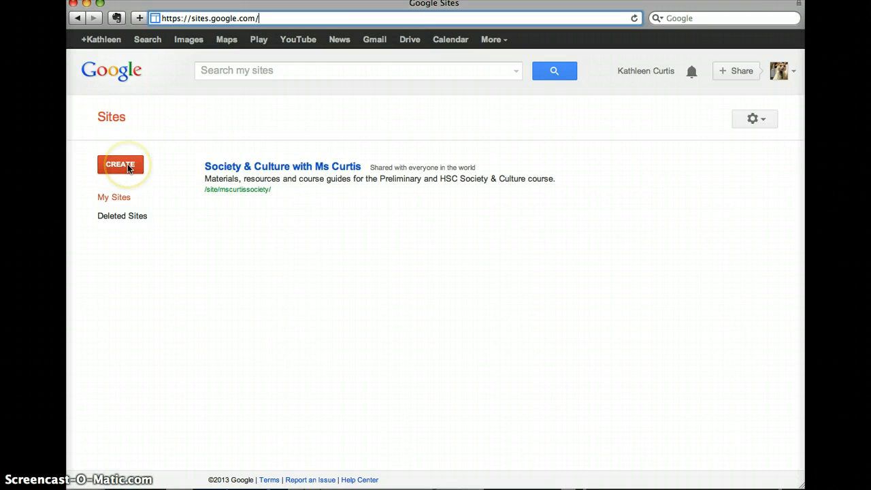
Start a new site from the Sites home page with CREATE.
click(127, 164)
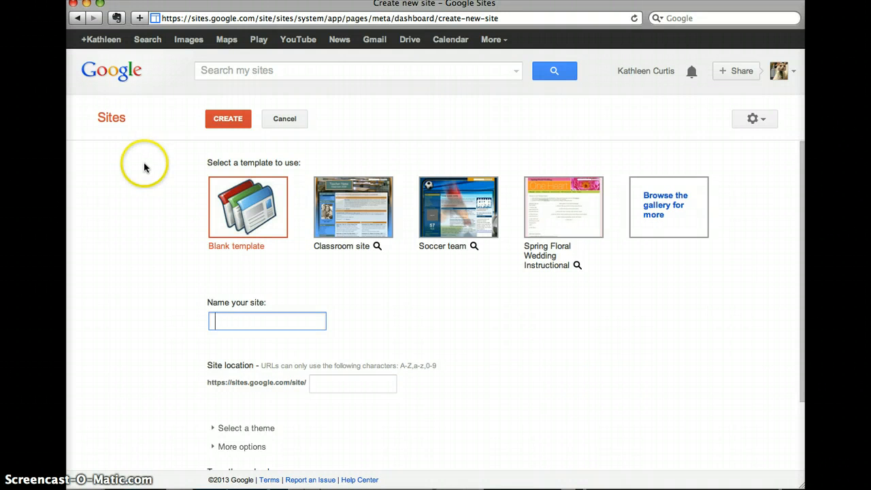
Browse the full template gallery beyond the suggested Classroom site template.
mouse_move(377, 246)
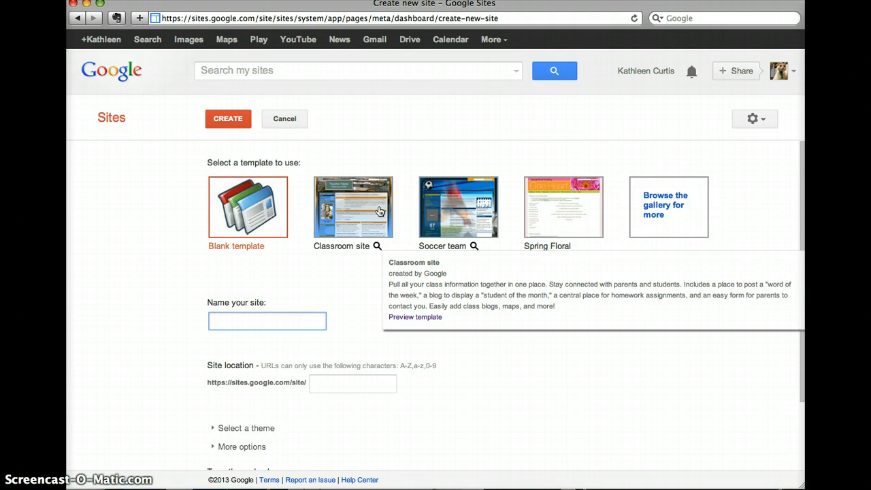
click(652, 214)
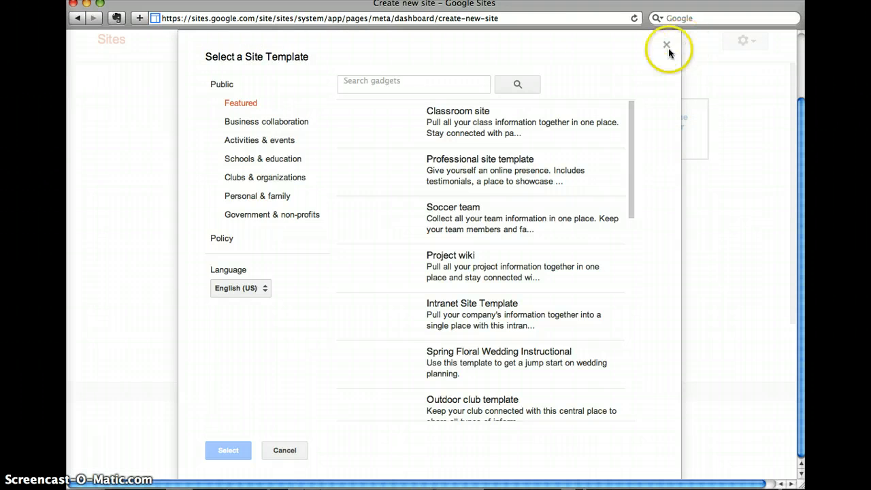
Select the Math Classroom Website template from the Schools & education category.
click(276, 158)
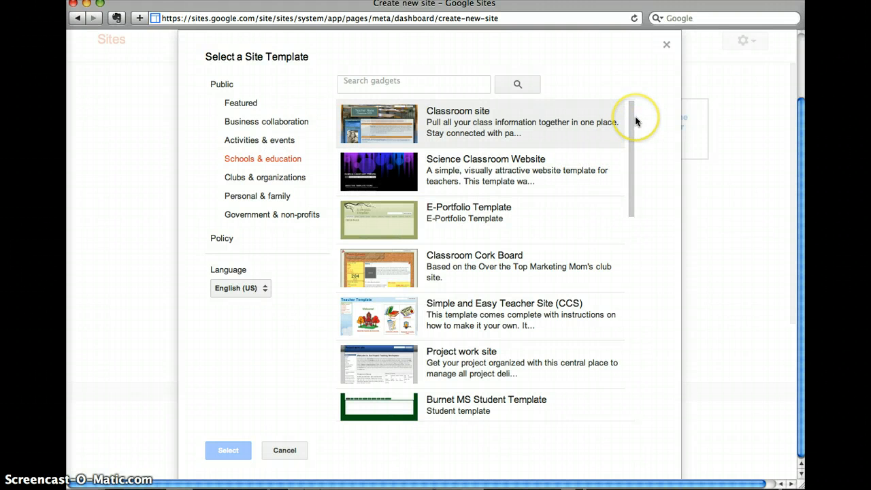
drag(632, 119, 632, 256)
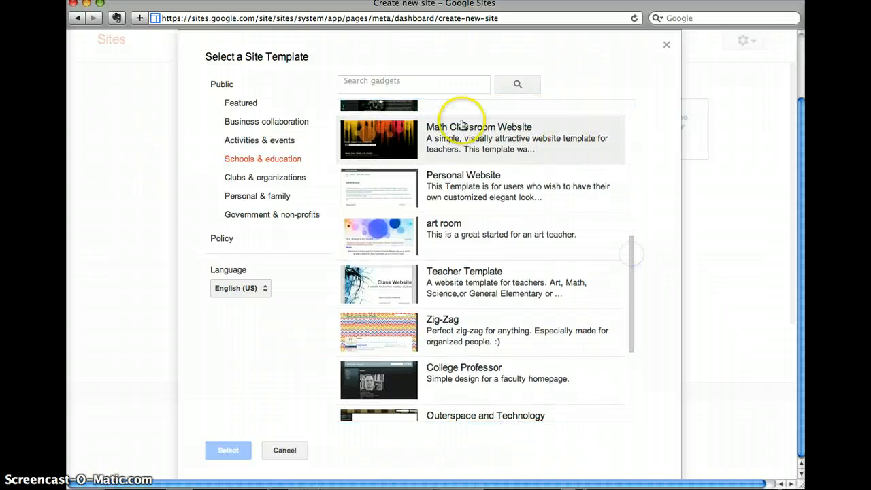
click(378, 131)
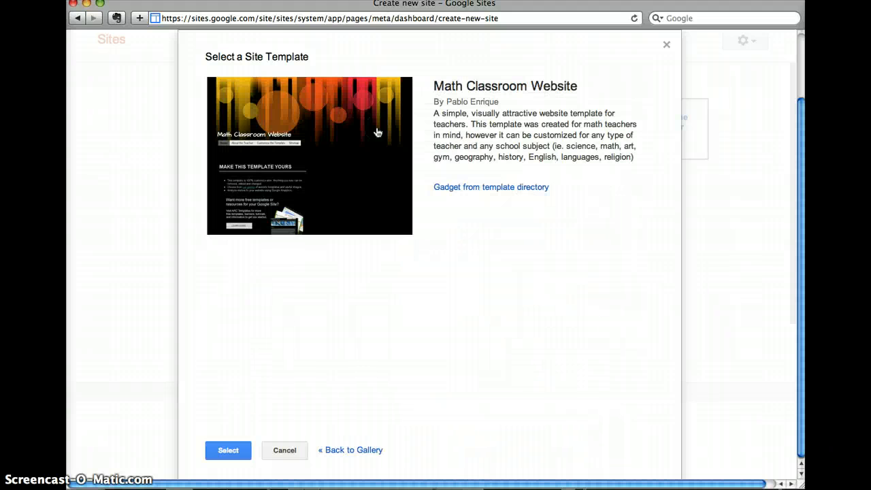
click(230, 453)
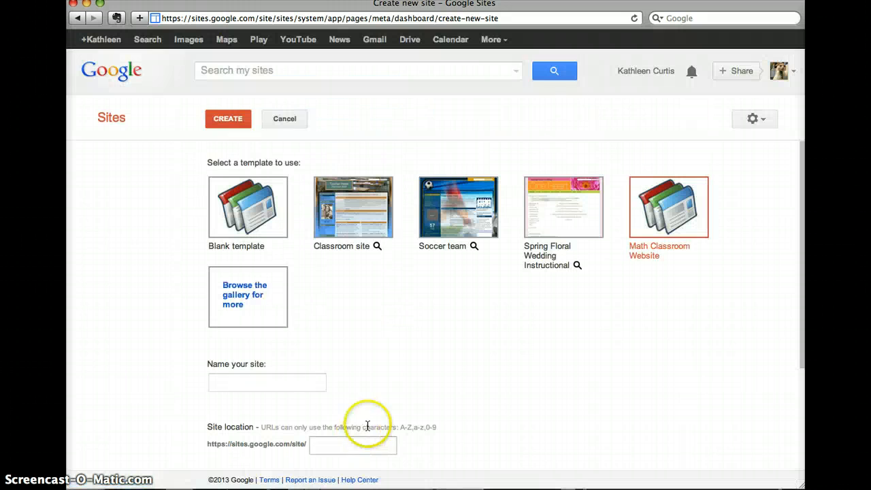
Title the site with the teacher's name followed by 'Geography Site'.
click(294, 384)
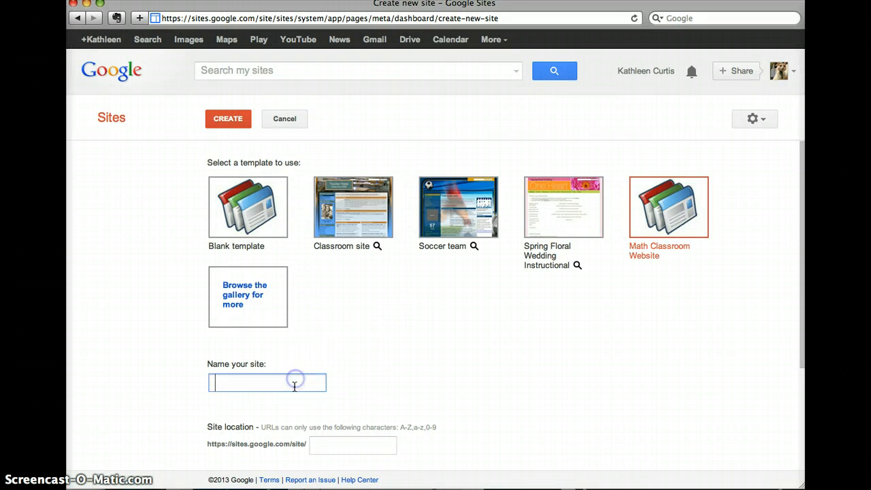
text(S)
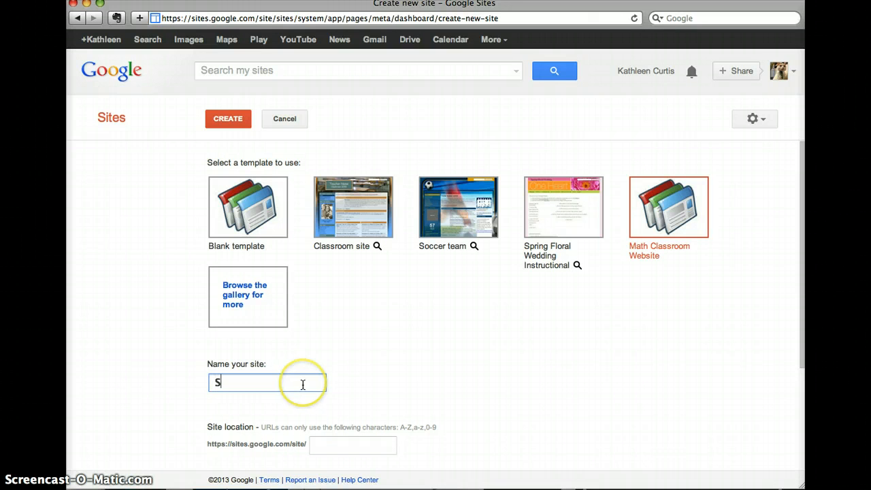
key(BackSpace)
text(Ms Curtis')
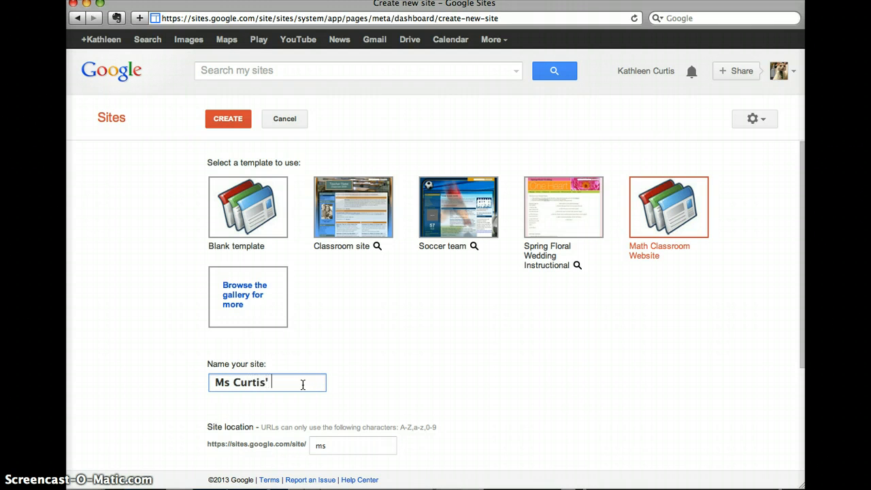
text(Georga)
key(BackSpace)
text(raphy )
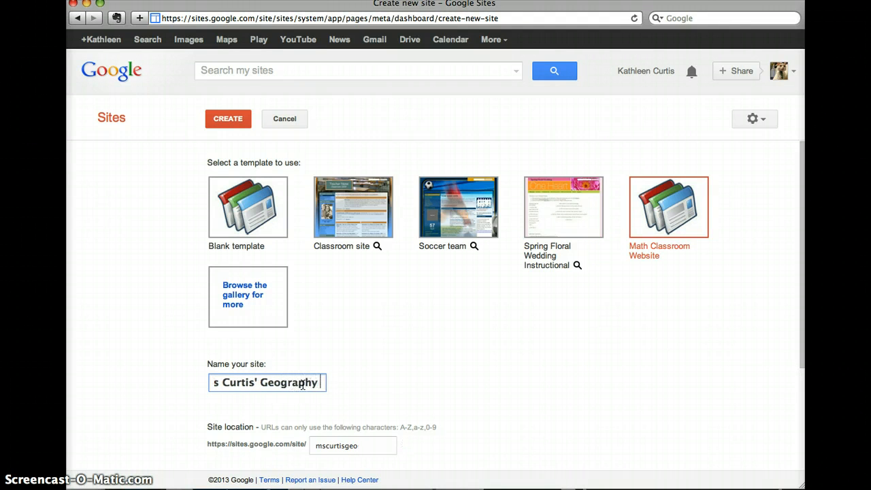
text(Site)
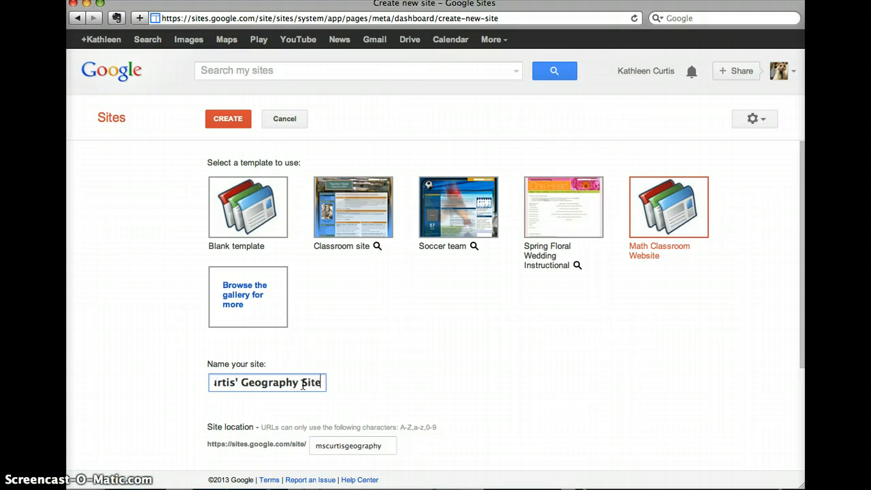
click(313, 390)
Shorten the site location so the address ends in 'geog', then show the themes.
drag(803, 185, 803, 230)
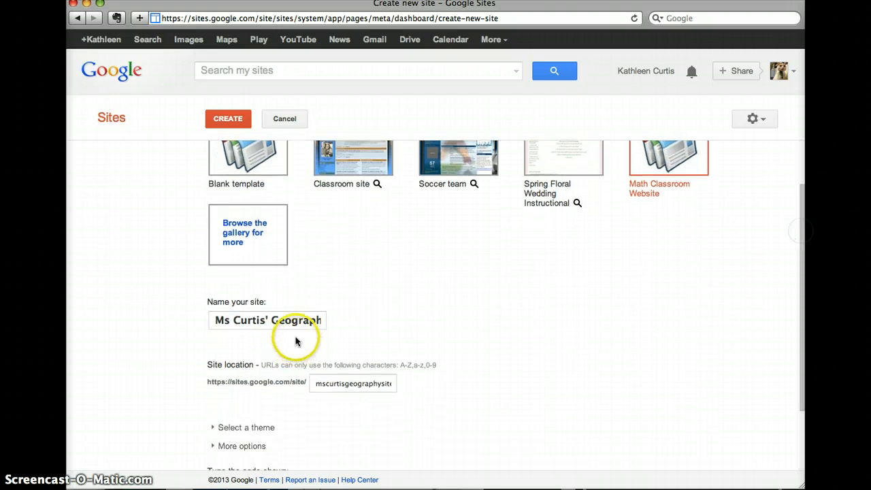
click(372, 386)
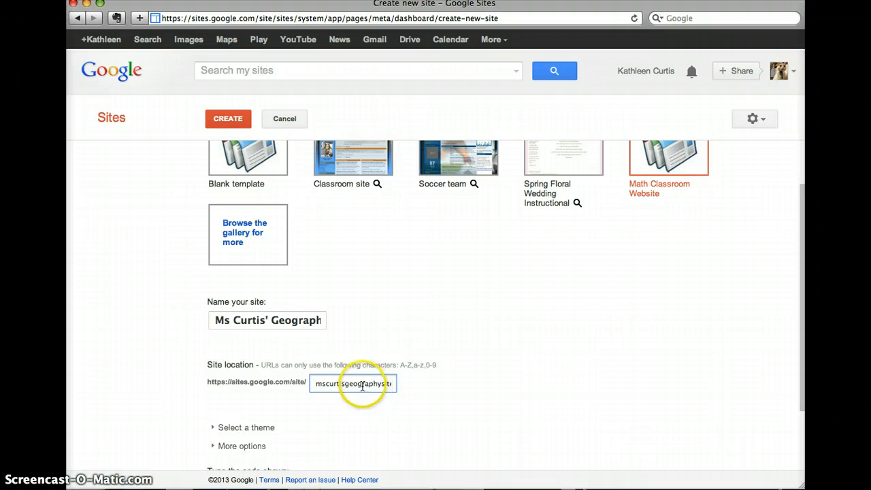
drag(362, 386, 424, 384)
key(BackSpace)
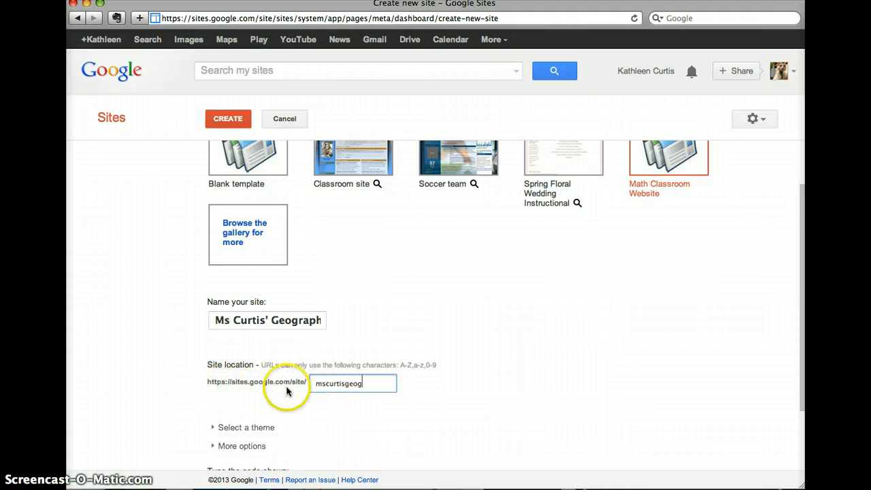
drag(797, 190, 793, 269)
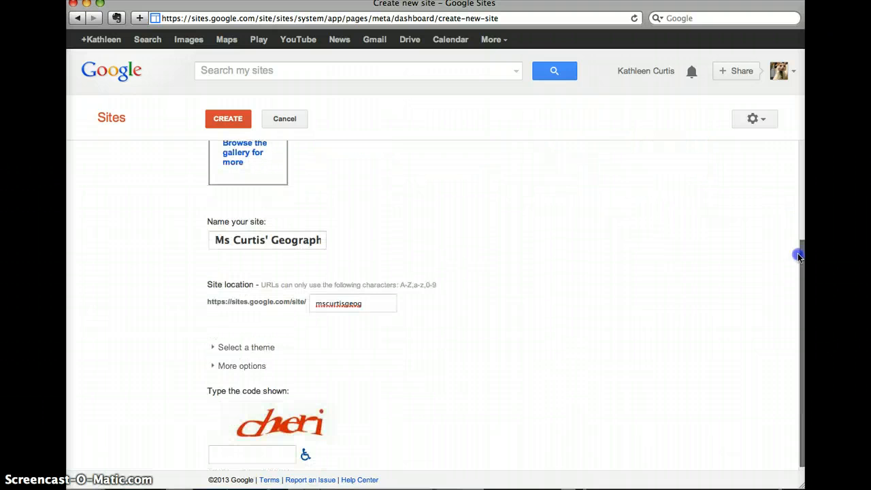
click(211, 343)
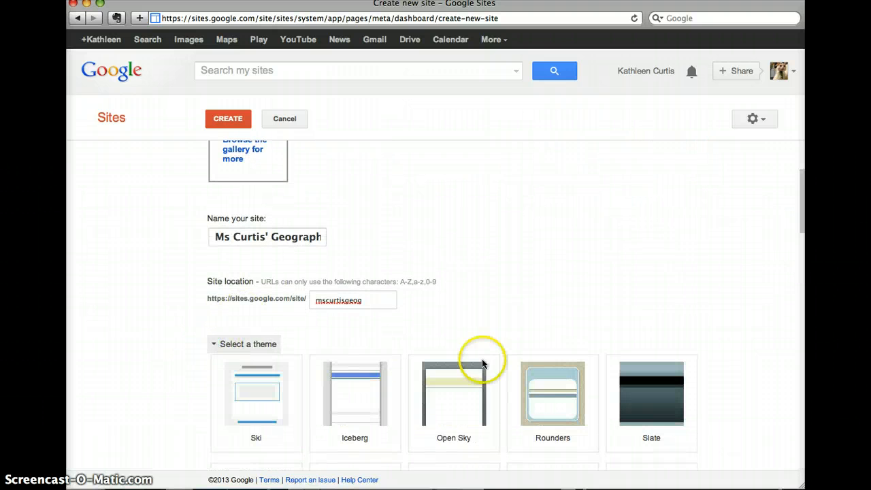
Choose the Micro Lite theme and reveal More options with the site description field.
drag(435, 3, 441, 0)
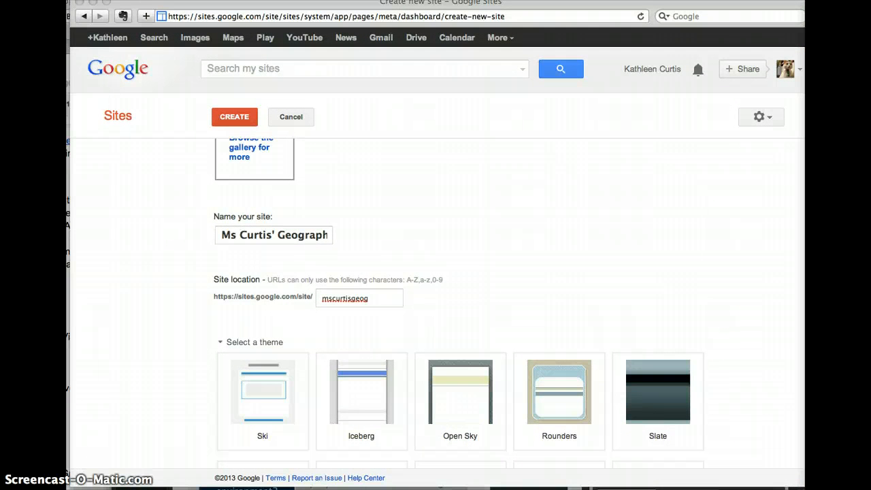
scroll(461, 306, down, 5)
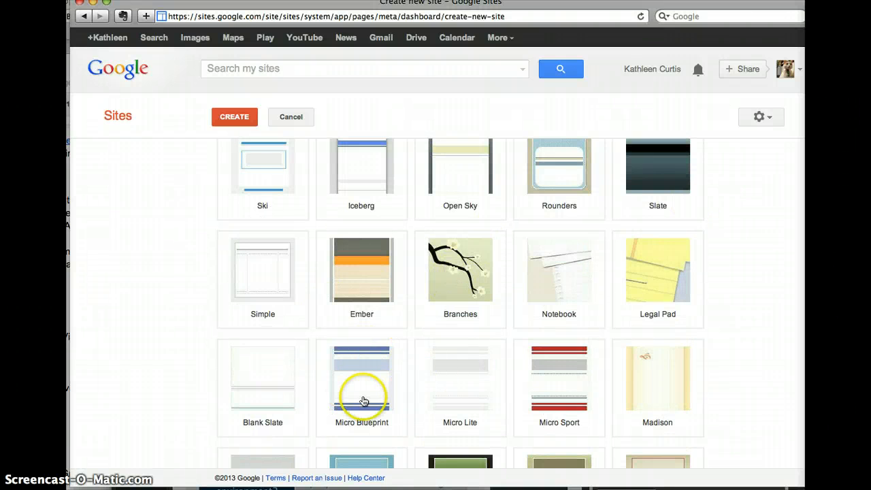
click(446, 375)
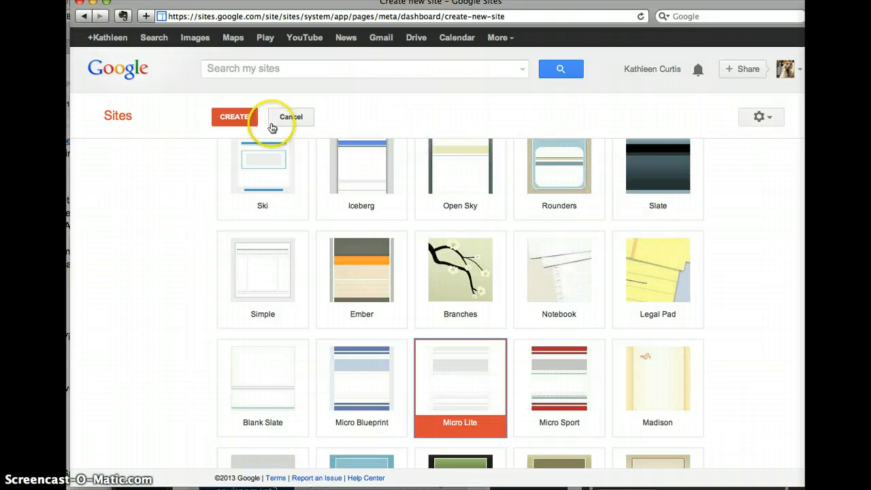
scroll(526, 365, down, 20)
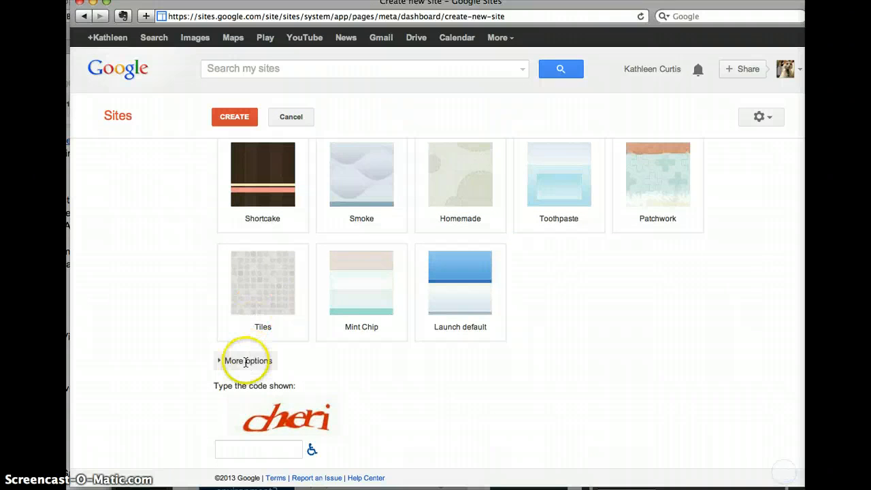
click(222, 362)
Complete the site description, enter the verification code, and create the Geography Site.
click(278, 386)
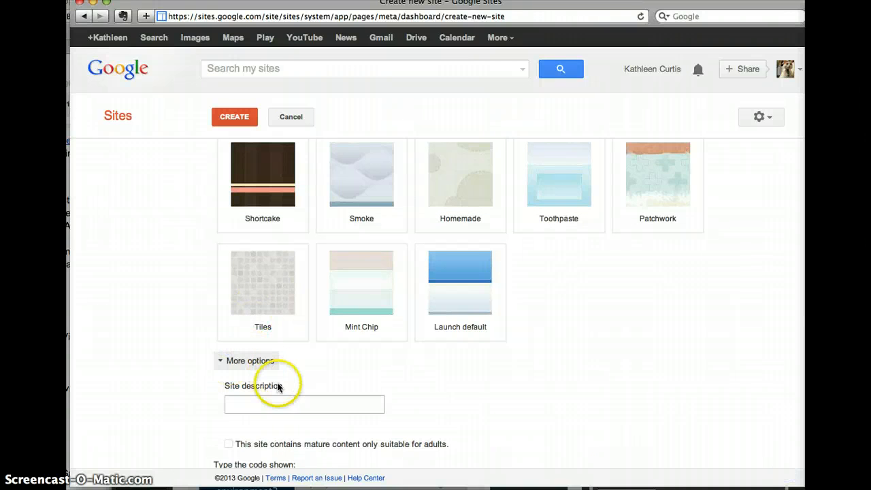
click(281, 403)
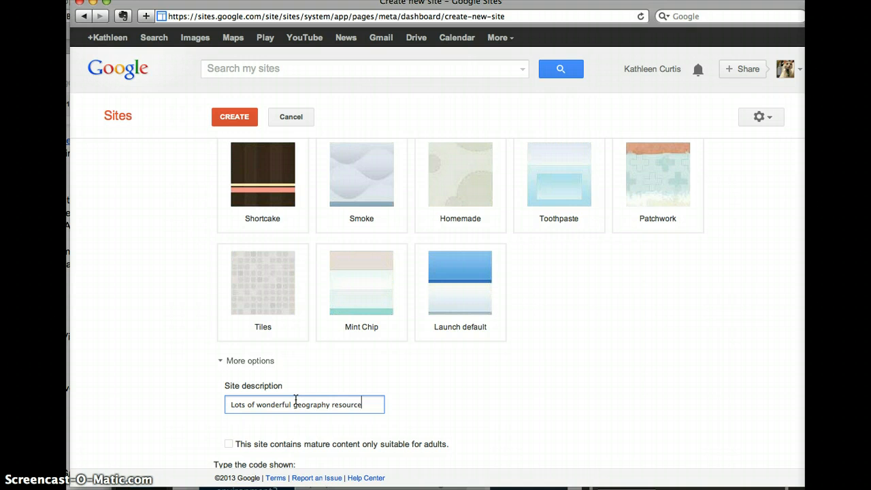
text(re)
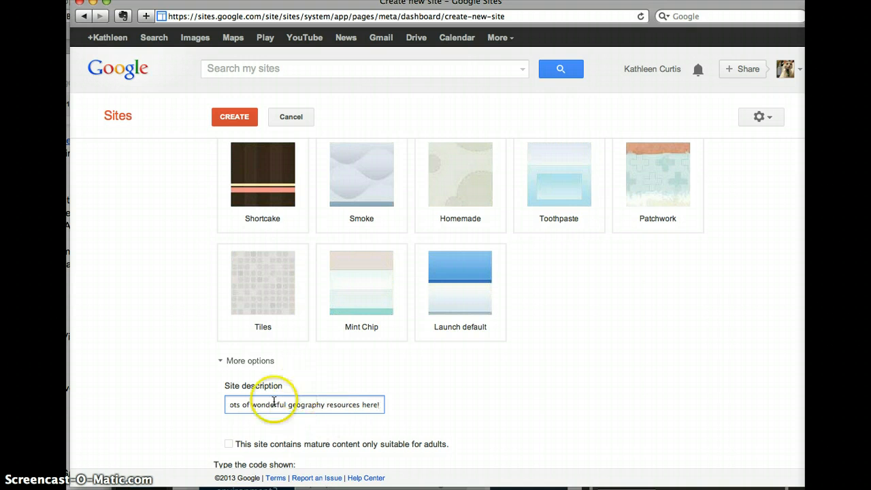
text(!)
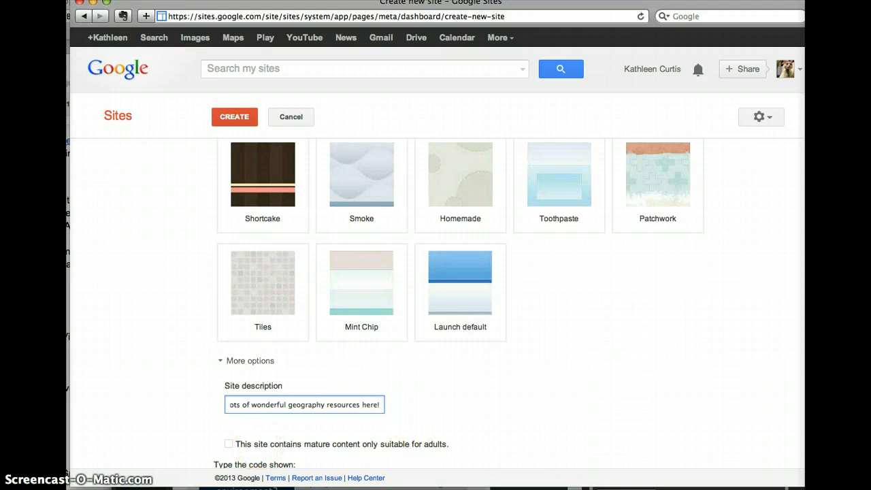
scroll(780, 452, down, 3)
click(249, 447)
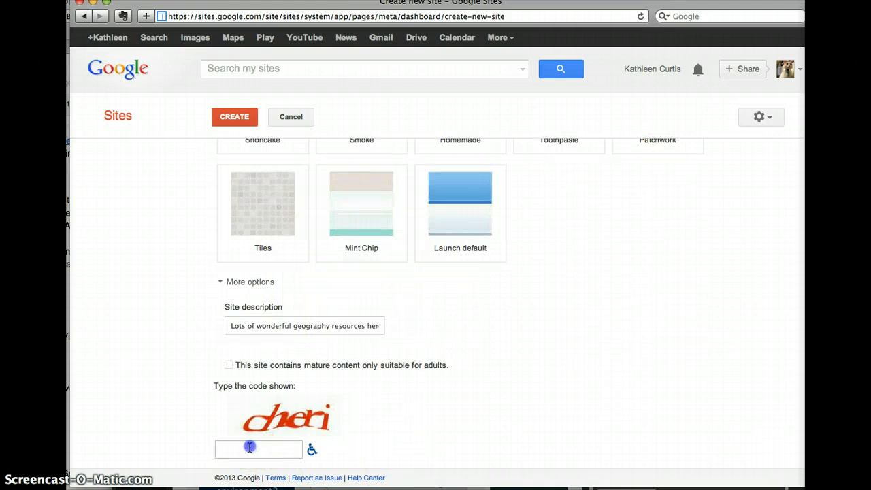
text(cheri)
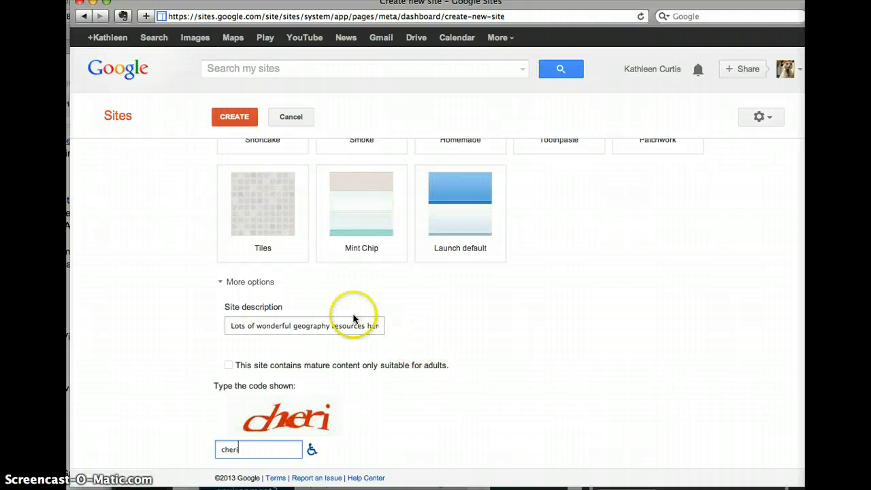
click(224, 122)
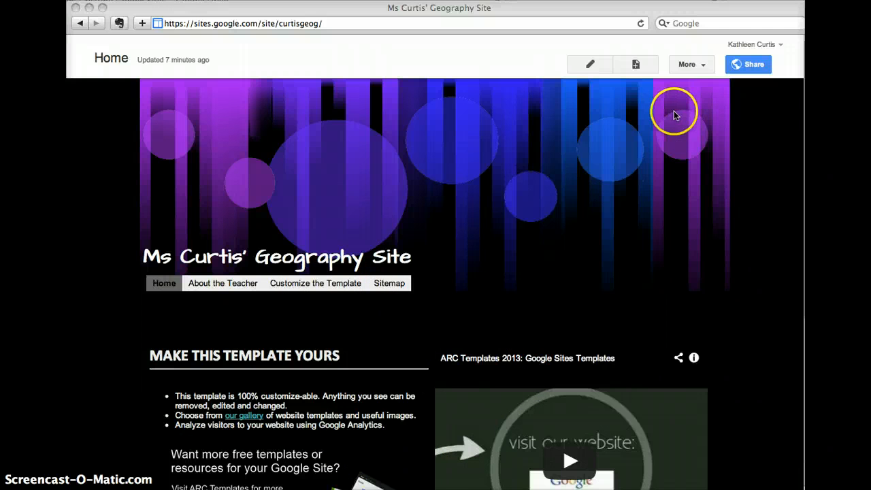
Open Manage site from the More actions menu on the new site.
click(697, 68)
click(695, 66)
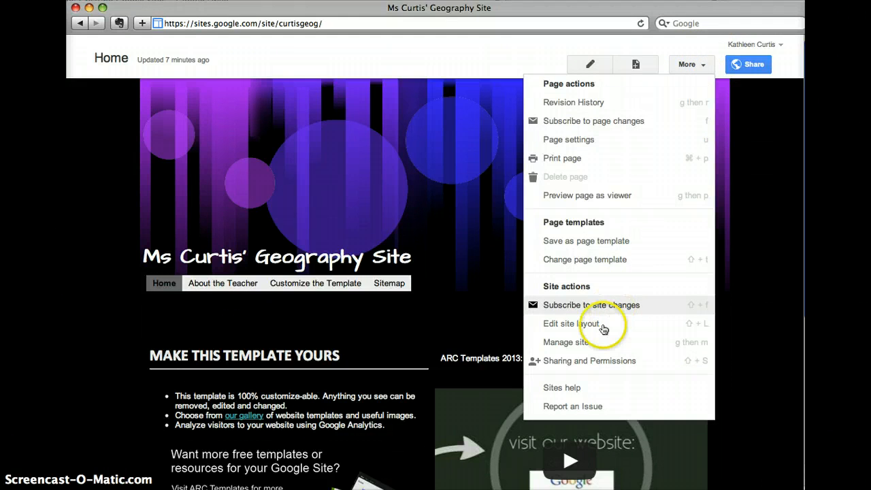
click(571, 342)
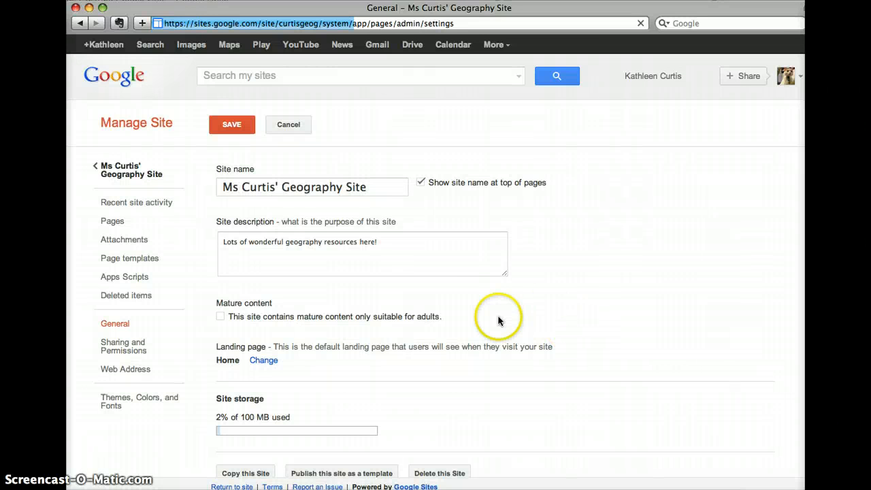
Review the site name, description and site-activity access options, then go to Sharing and Permissions.
click(376, 185)
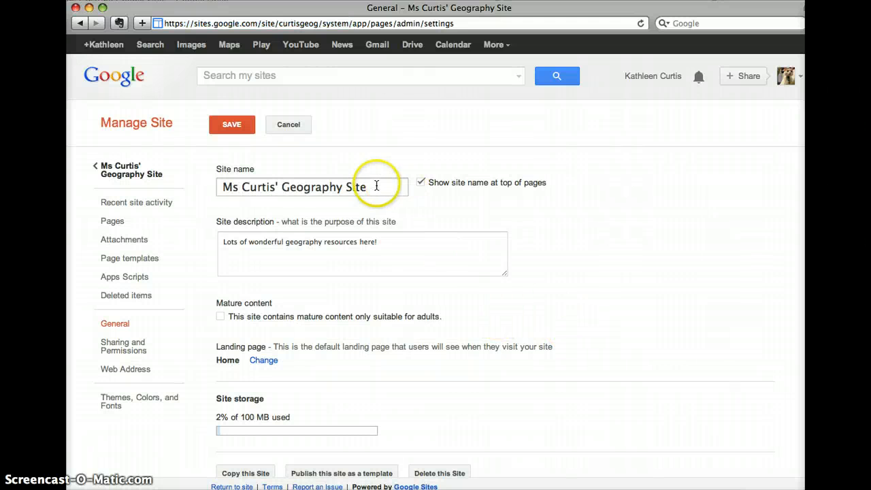
click(404, 250)
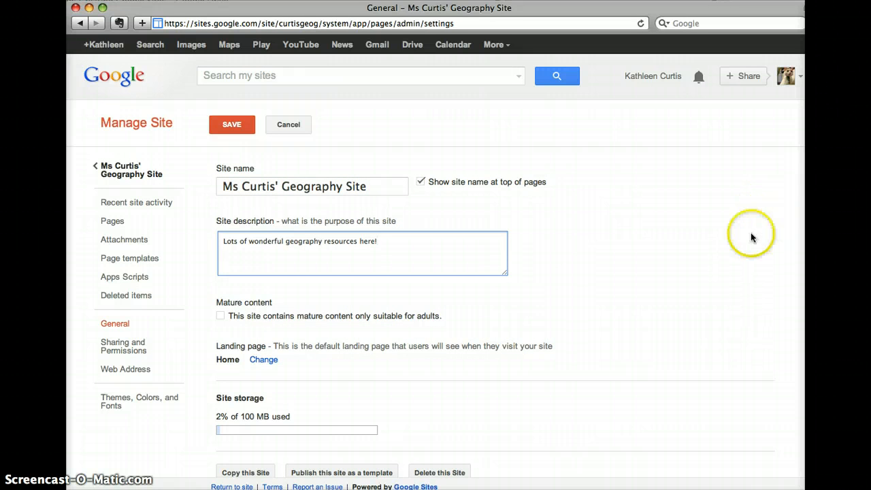
scroll(802, 280, down, 5)
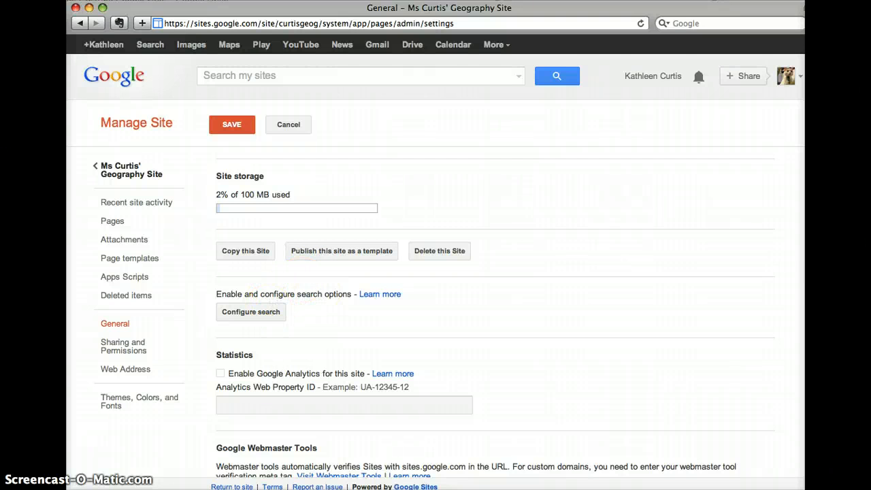
scroll(494, 318, down, 5)
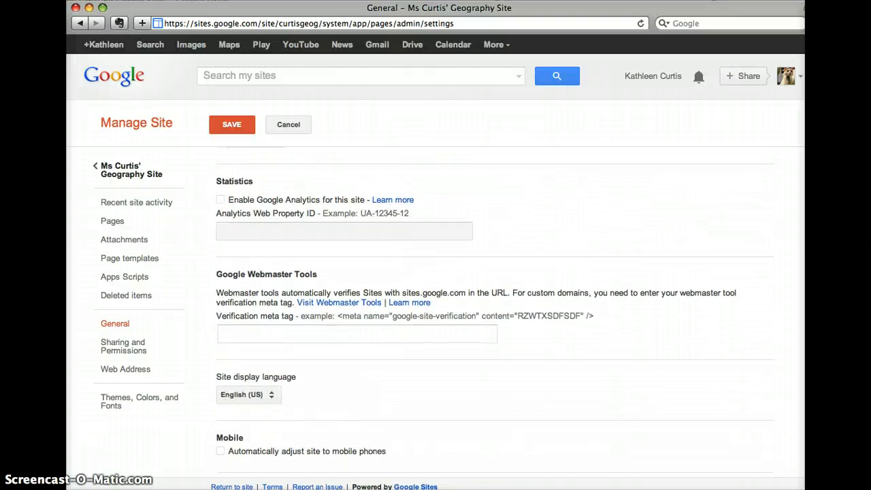
scroll(495, 314, down, 1)
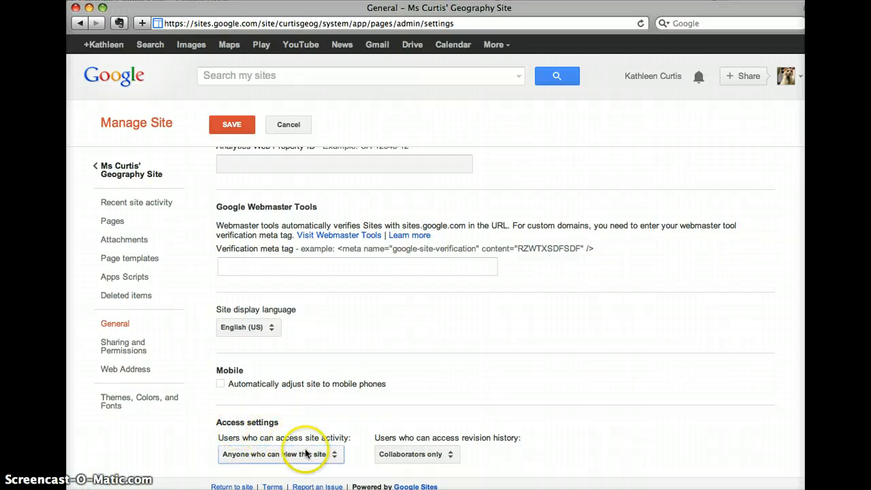
click(326, 454)
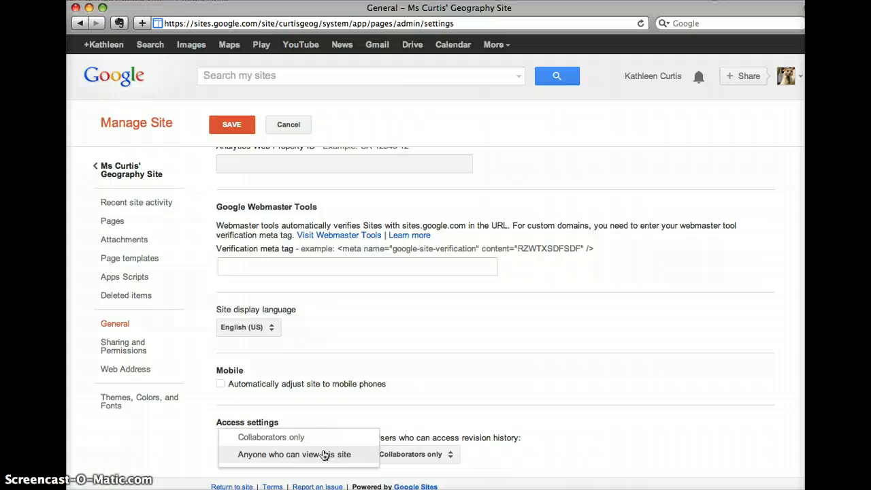
click(134, 351)
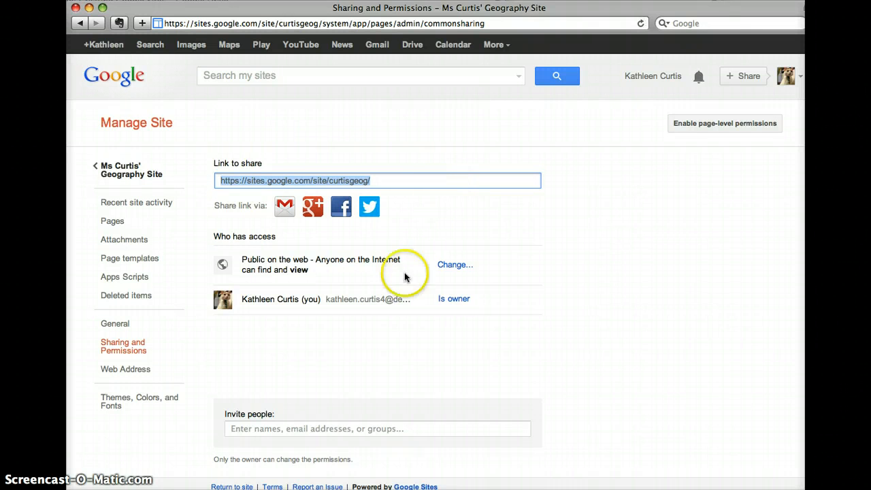
Expand the Invite people form on the Sharing and Permissions page.
click(336, 392)
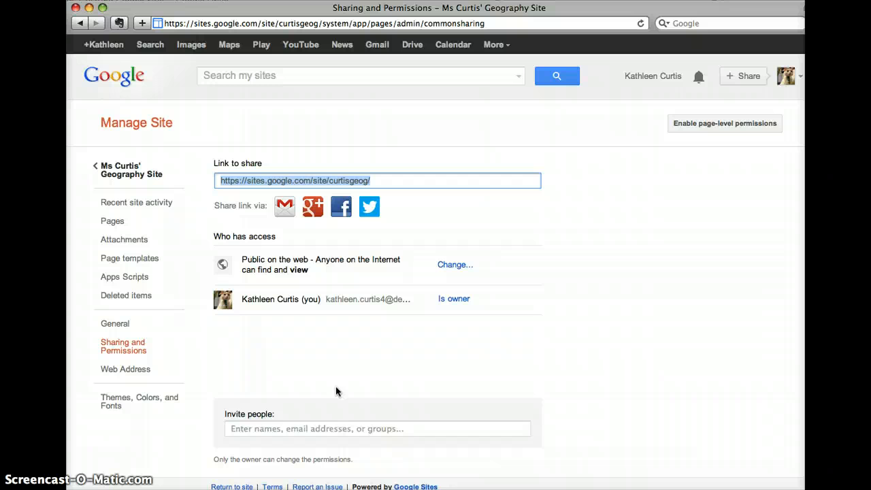
click(314, 423)
click(313, 426)
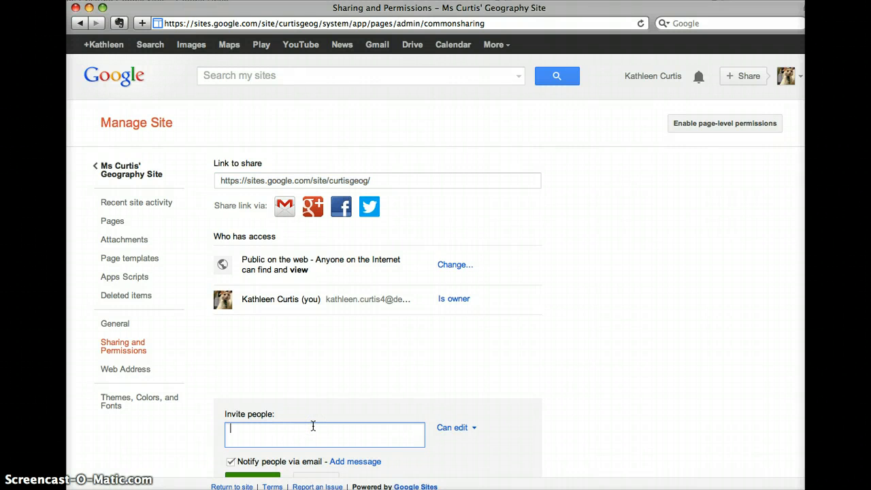
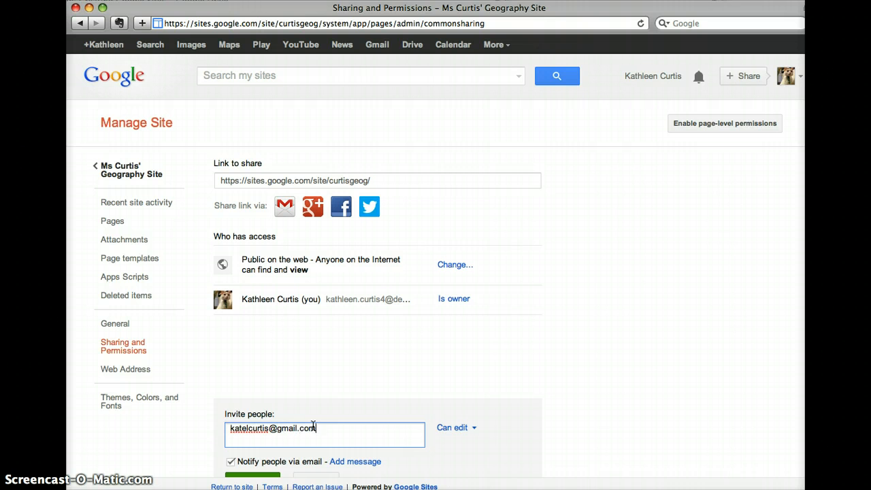
Invite the collaborator's e-mail with Can edit access, share and save, then enable page-level permissions.
click(477, 429)
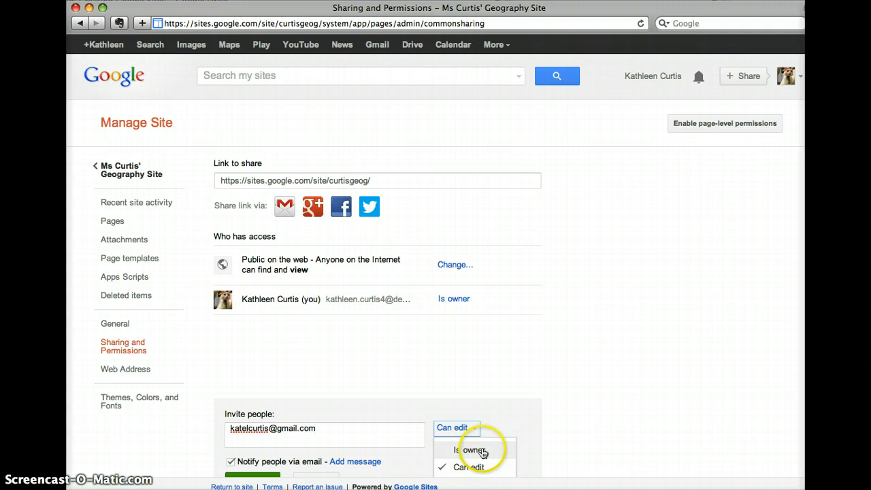
click(541, 420)
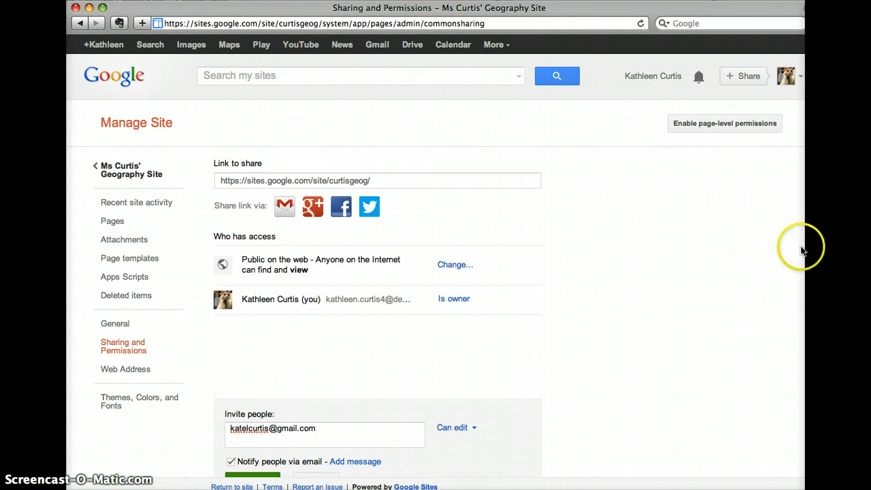
scroll(322, 409, down, 1)
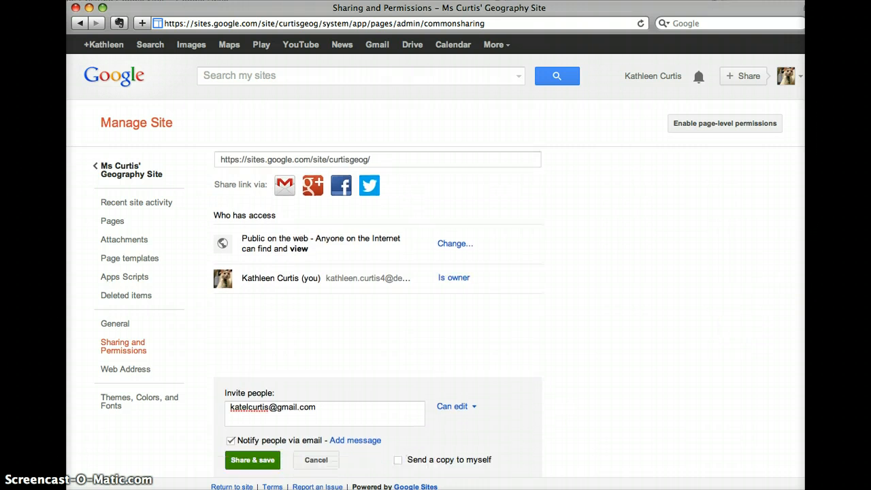
click(266, 444)
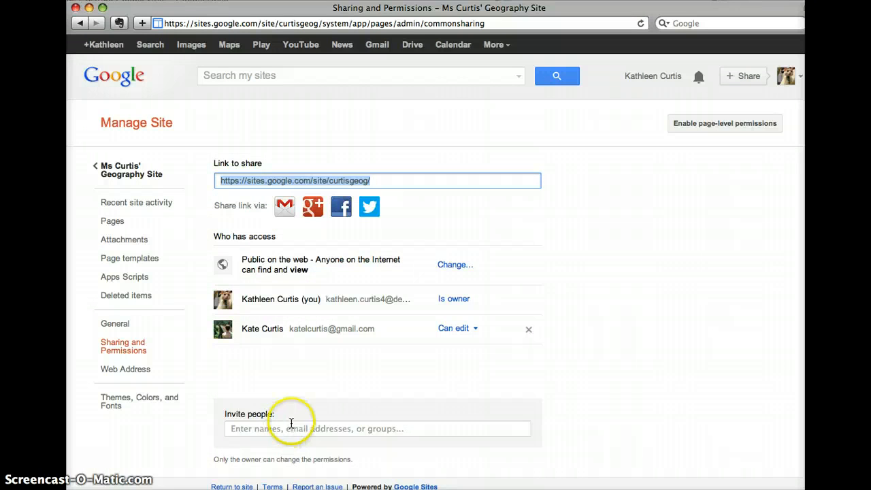
click(751, 134)
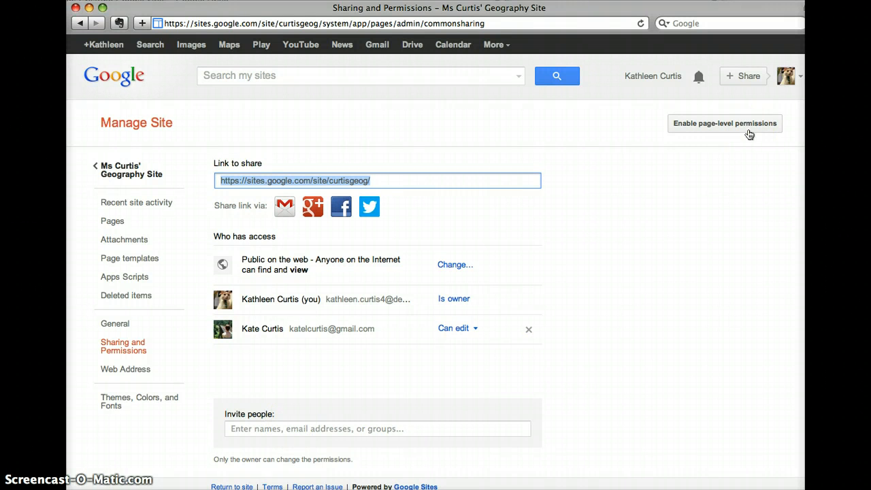
Confirm Turn on Page-Level Permissions, then select About the Teacher in the page tree to view its sharing.
click(740, 132)
click(734, 128)
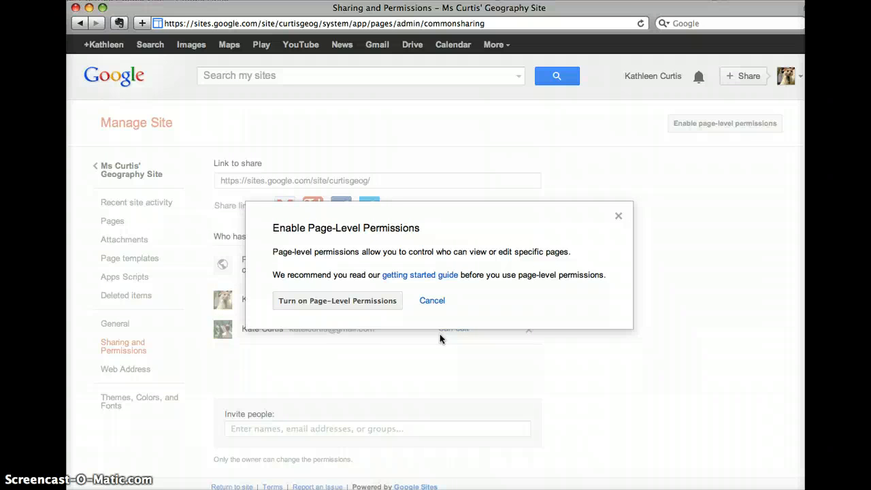
click(345, 303)
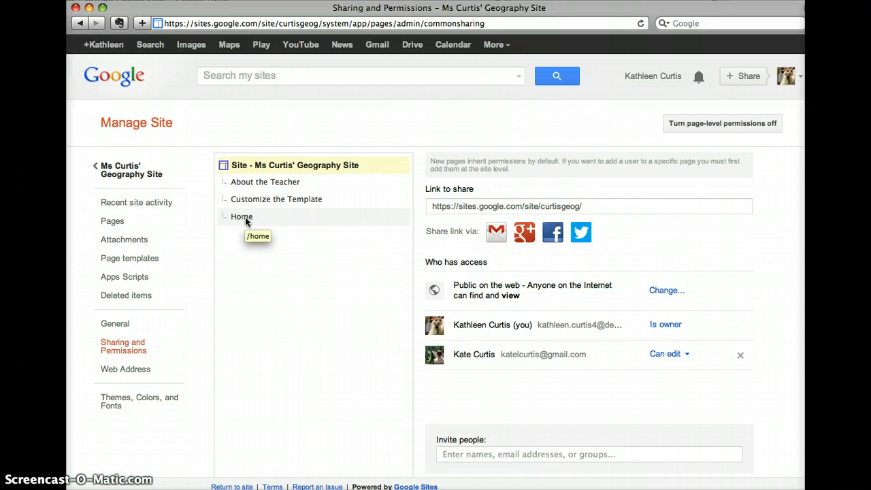
click(294, 189)
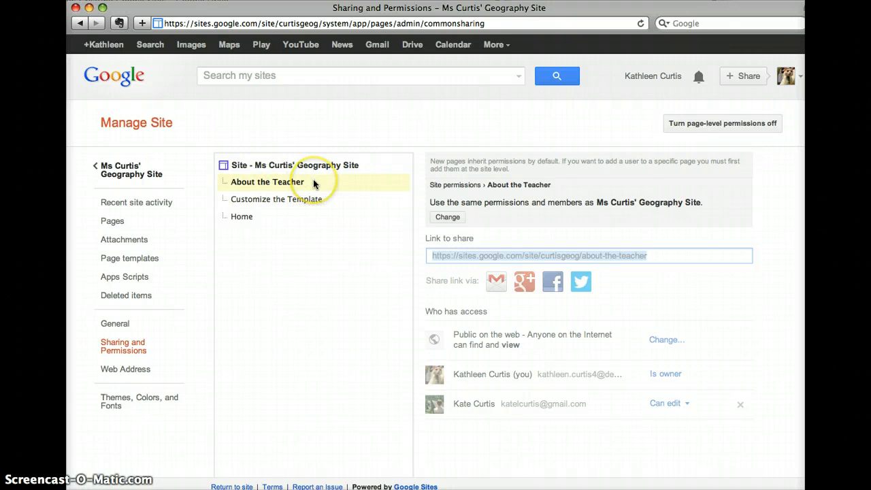
Switch About the Teacher to custom permissions that also add new site users, and save.
click(449, 219)
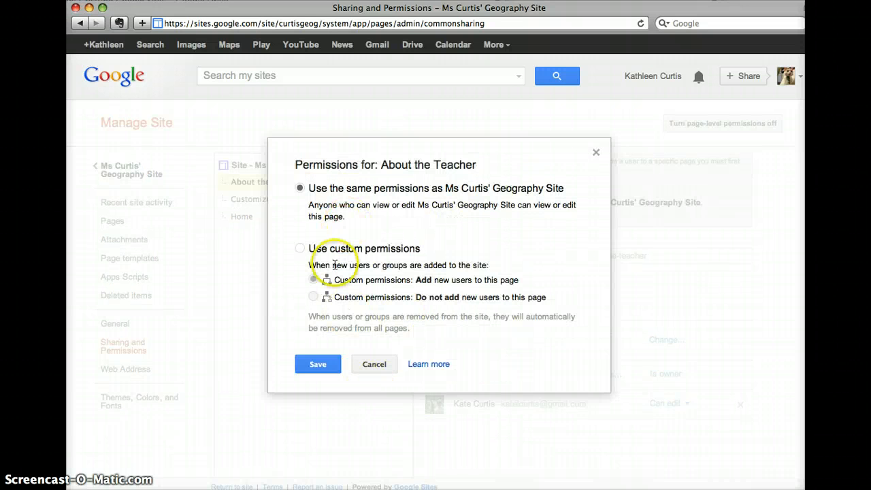
click(342, 250)
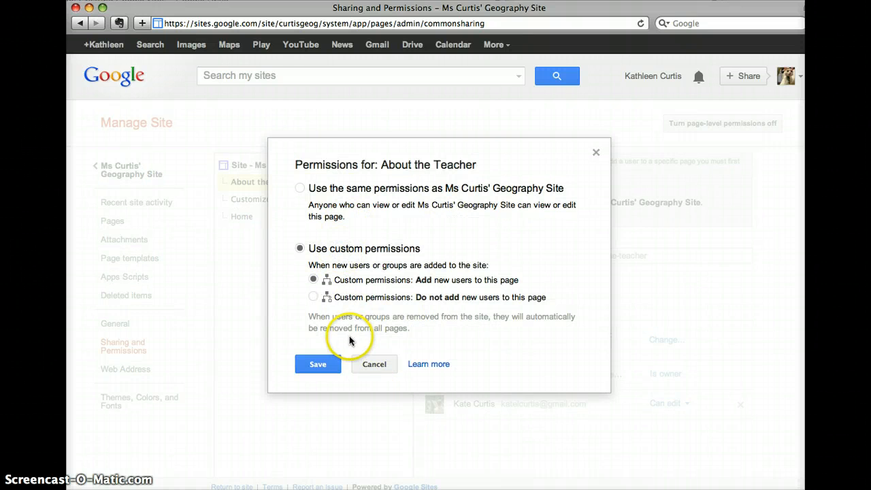
click(317, 364)
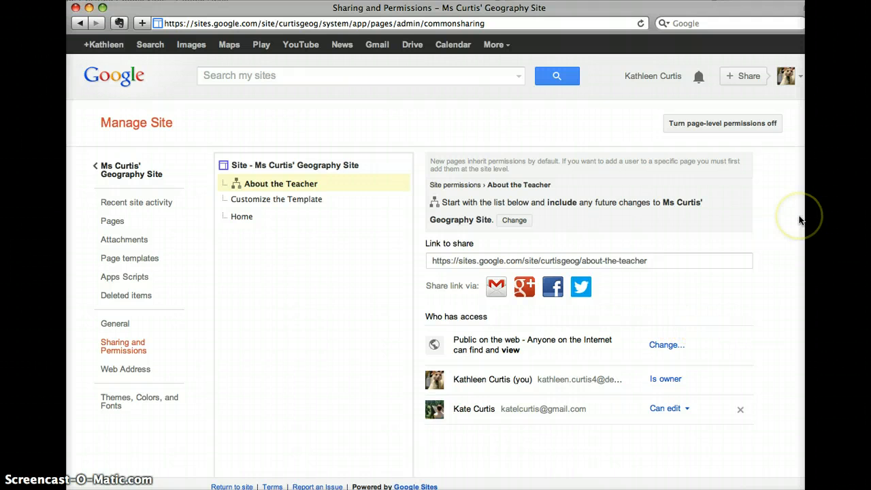
scroll(693, 349, down, 1)
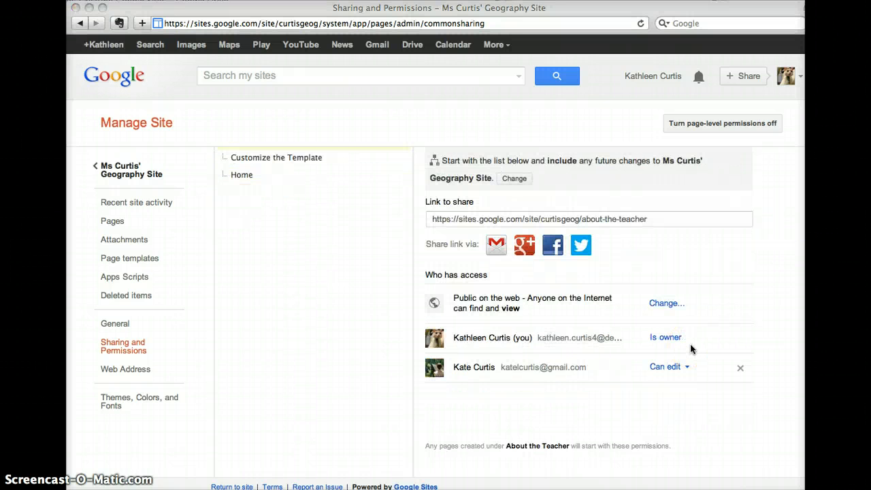
Change the collaborator from Can edit to Can view on About the Teacher, then open Themes, Colors, and Fonts.
click(677, 379)
click(686, 368)
click(688, 369)
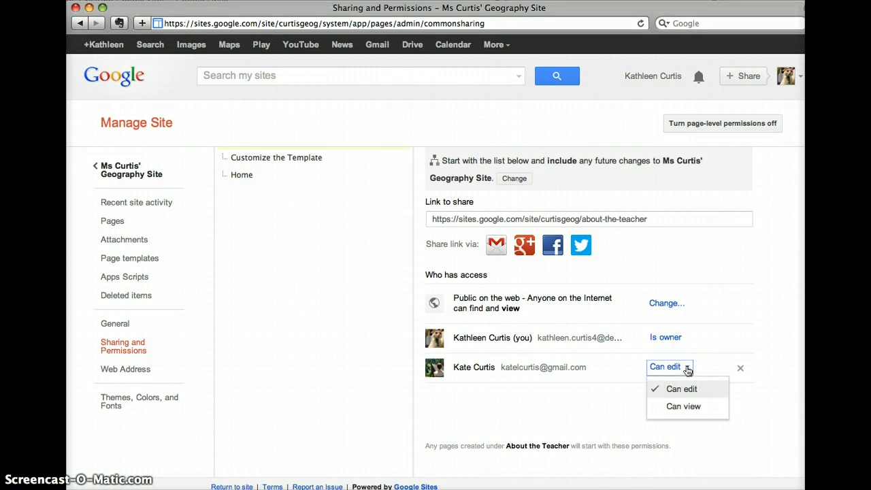
click(690, 407)
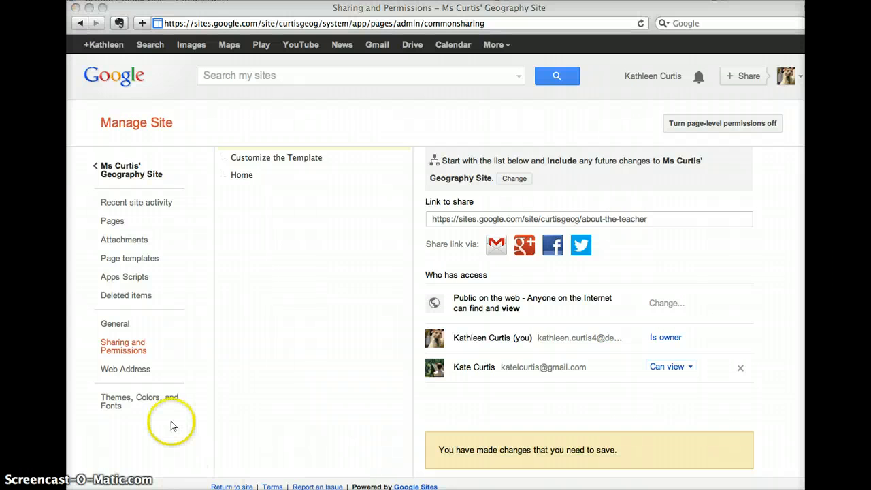
click(129, 400)
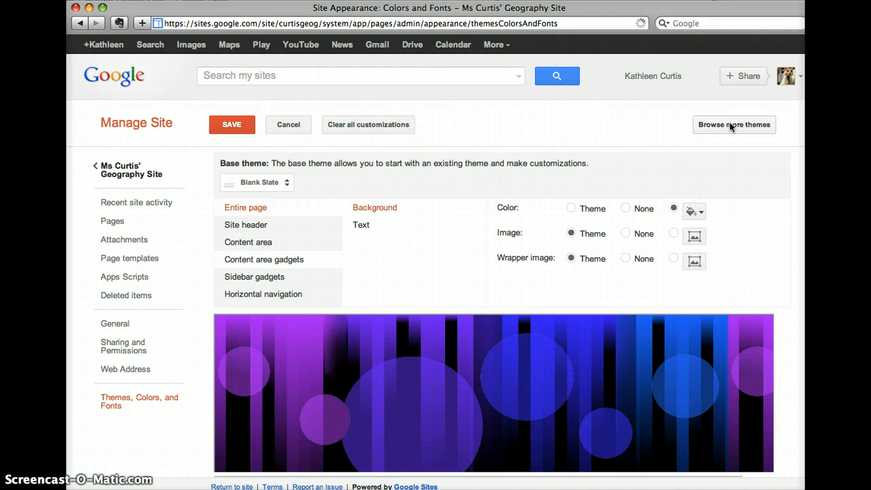
Check the base theme list, keep Blank Slate, and select Site header to see its Background and Title options.
click(797, 152)
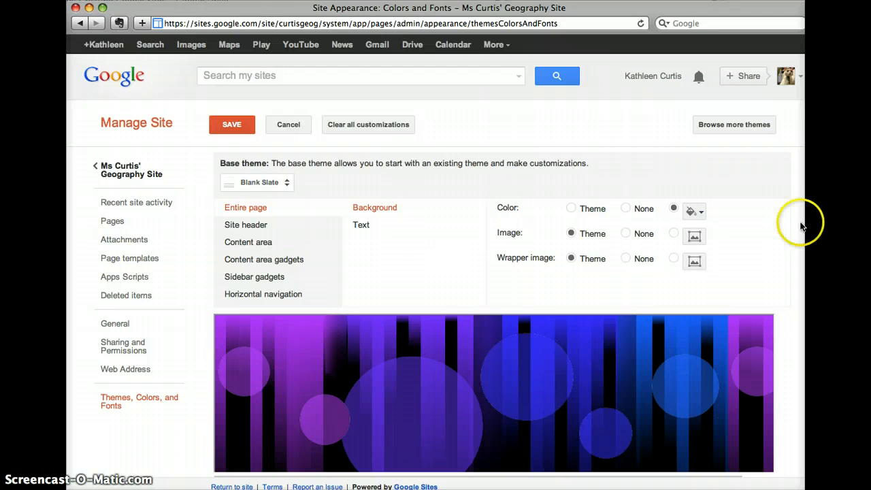
scroll(503, 309, down, 4)
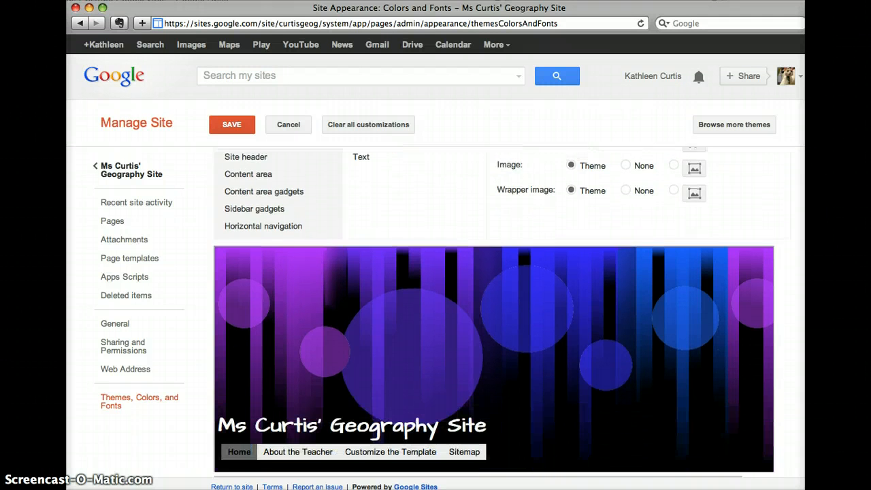
scroll(502, 309, up, 2)
scroll(755, 225, up, 1)
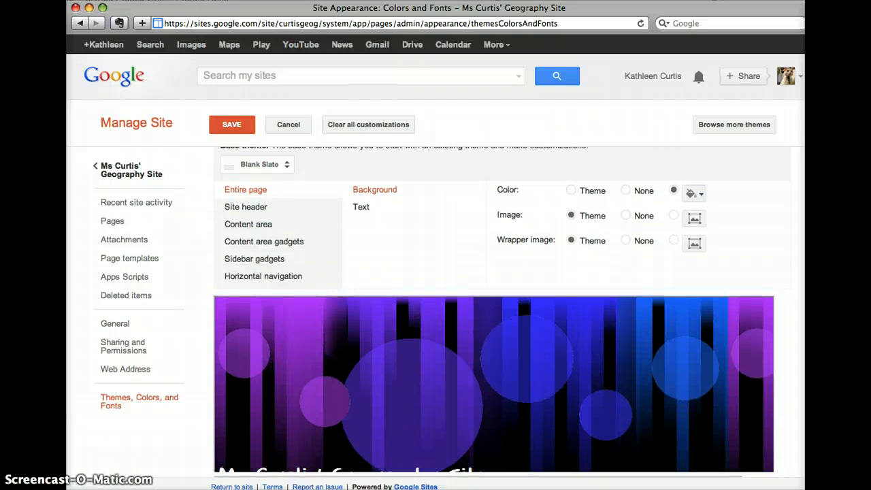
click(279, 171)
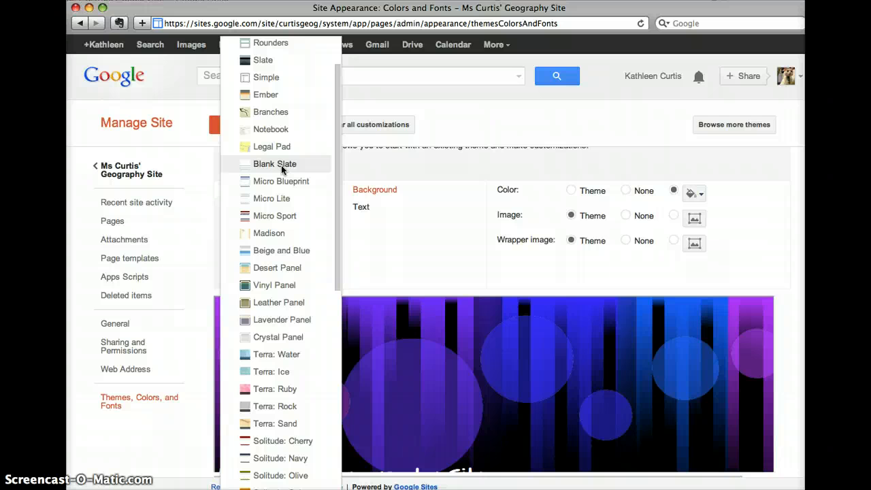
click(450, 179)
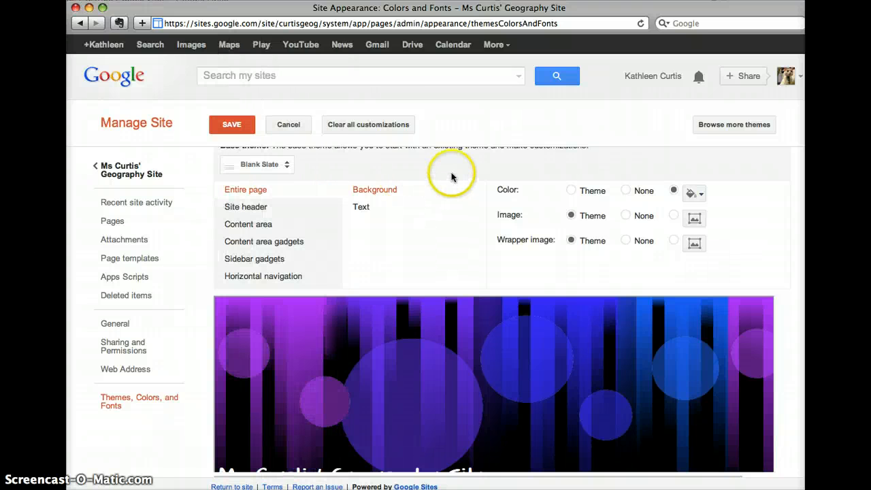
click(262, 206)
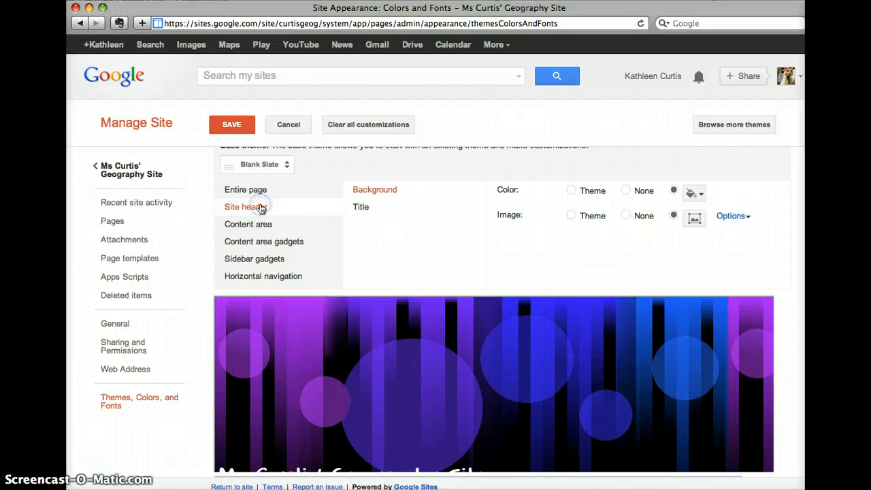
Look over Content area and Content area gadgets, then select the Site header Title (Architects Daughter, 24 pt).
click(267, 227)
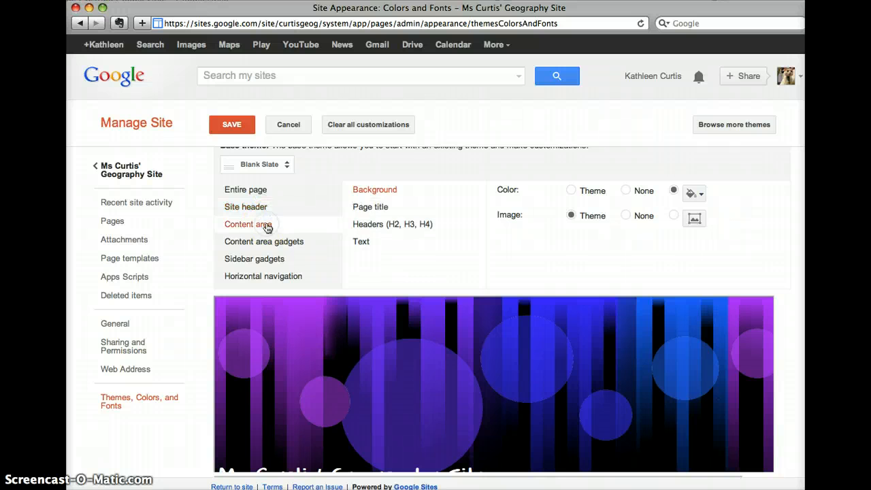
click(270, 243)
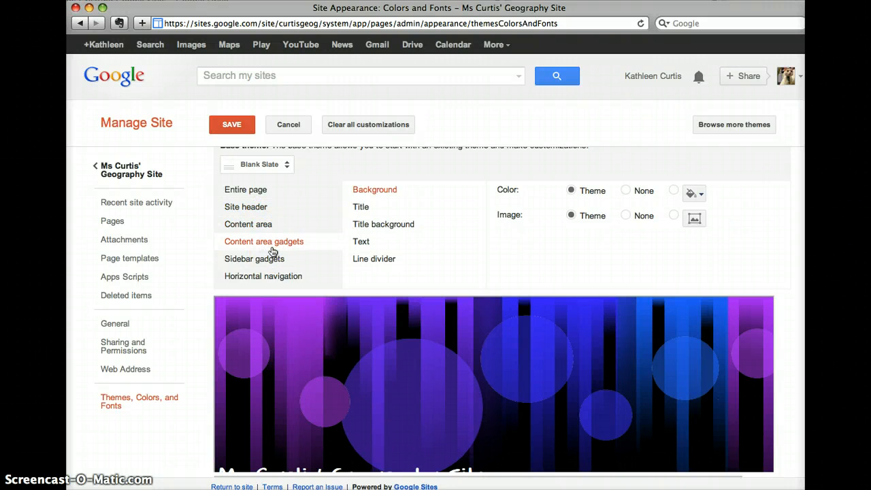
click(249, 208)
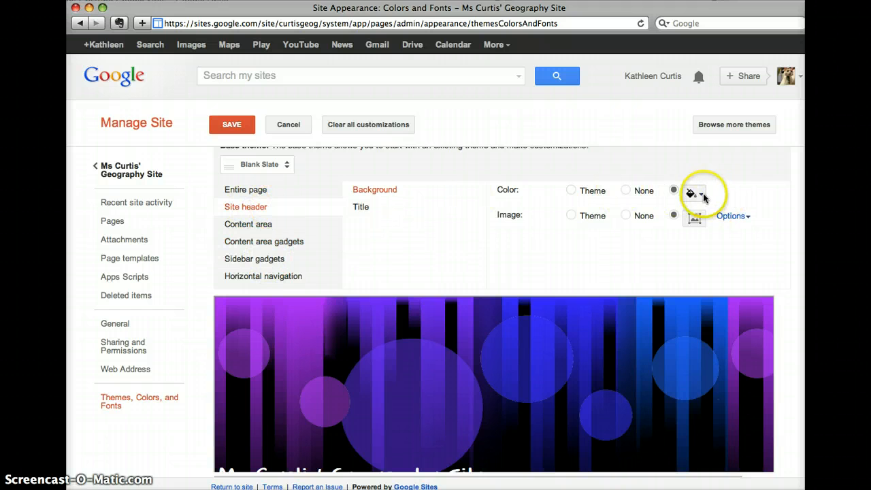
click(373, 208)
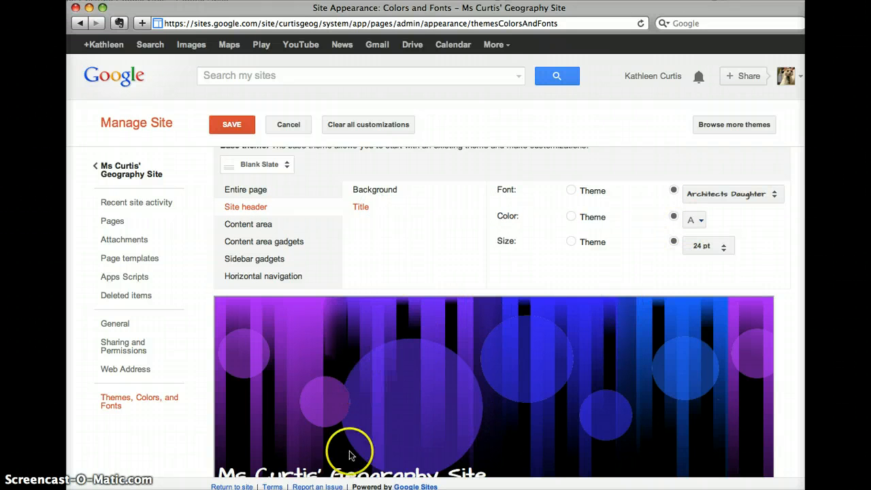
scroll(710, 230, down, 1)
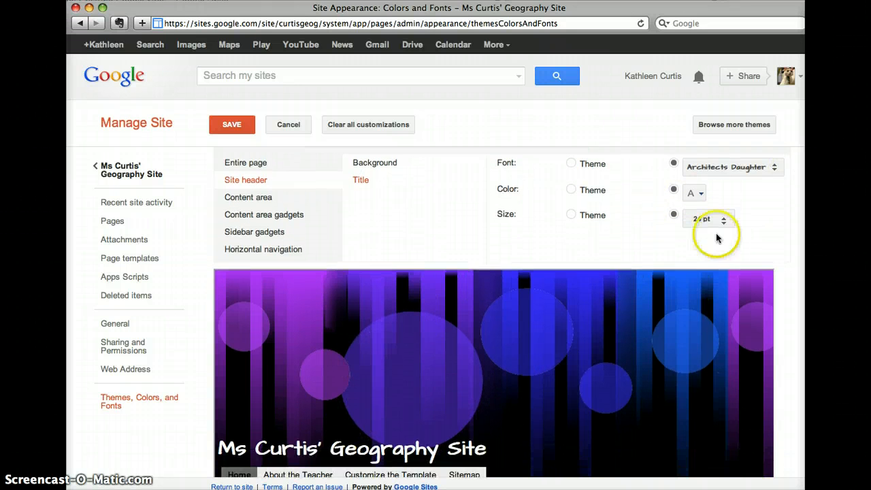